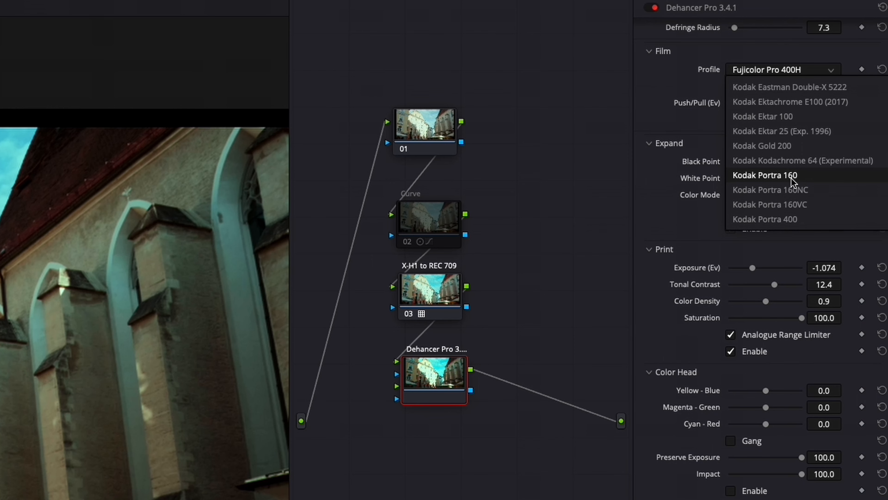
Step: Set the film profile to Kodak Portra 160 and lower the Expand black point to -8.07
left_click(791, 175)
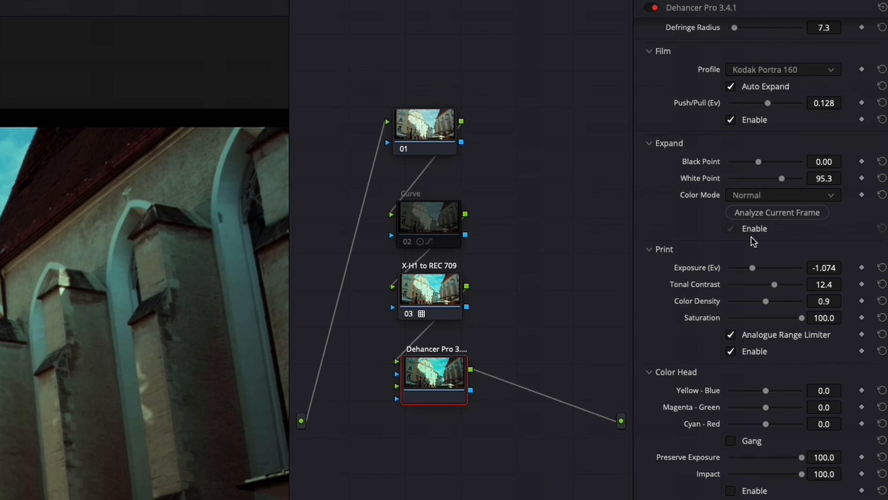
left_click_drag(758, 162, 746, 167)
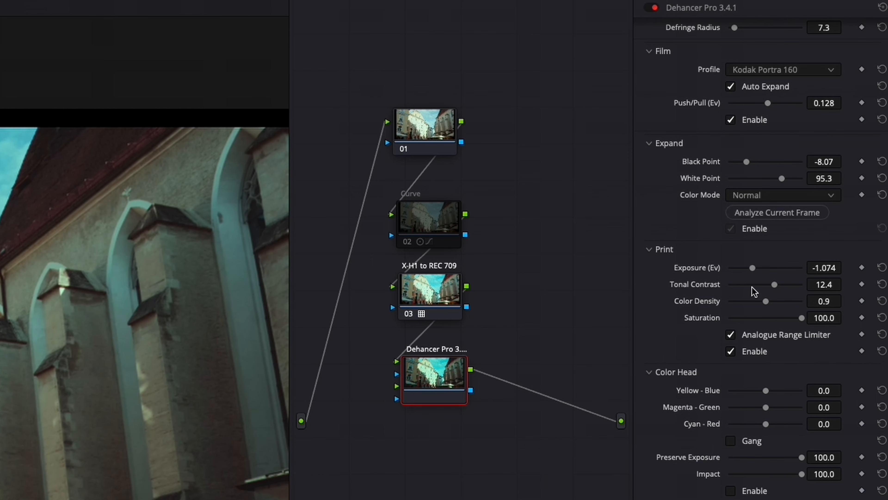
Step: Raise the Print exposure to -0.852 Ev
left_click_drag(752, 268, 753, 271)
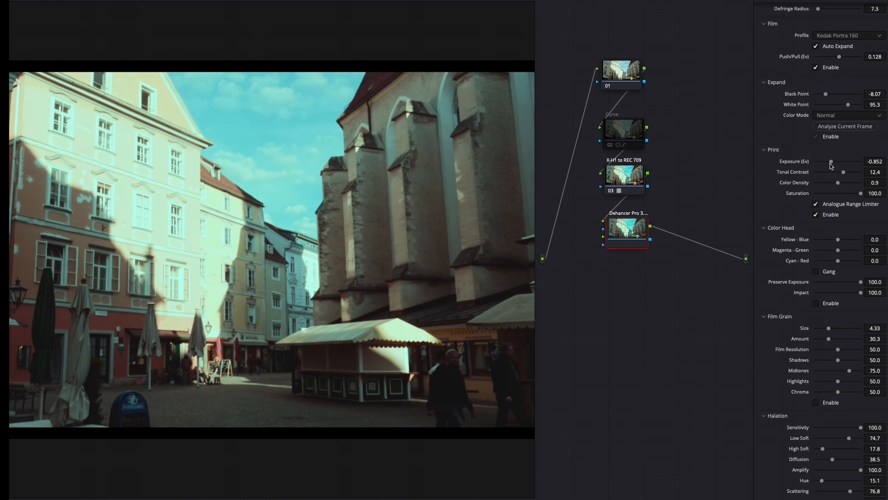
Step: Set Color Head to Yellow-Blue 1.4, Magenta-Green 5.9 and Cyan-Red 9.6, and enable Color Head
scroll(850, 252, "down", 1)
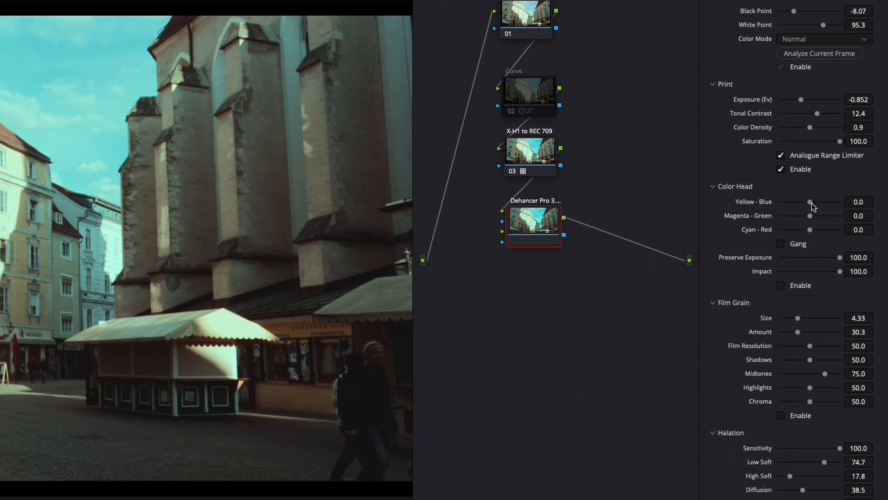
left_click_drag(811, 203, 815, 231)
left_click(781, 285)
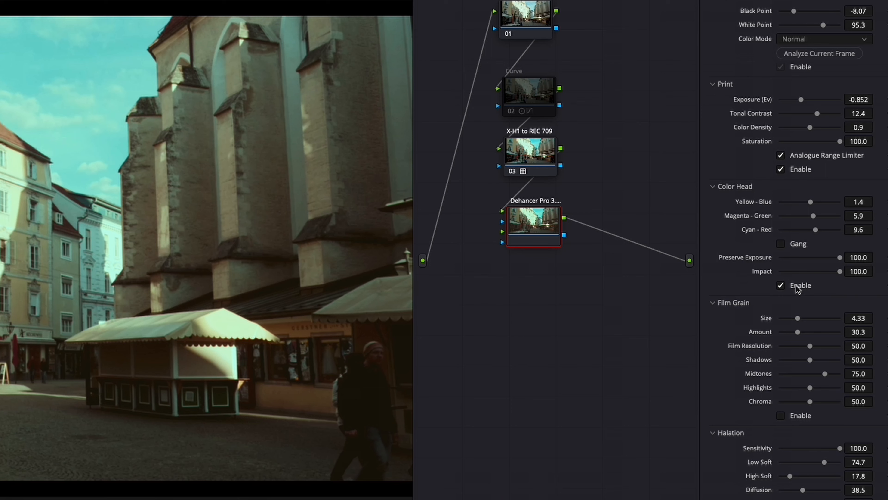
Step: Reduce the Film Grain size to 1.70 while previewing grain, and leave Film Grain disabled
scroll(802, 278, "down", 2)
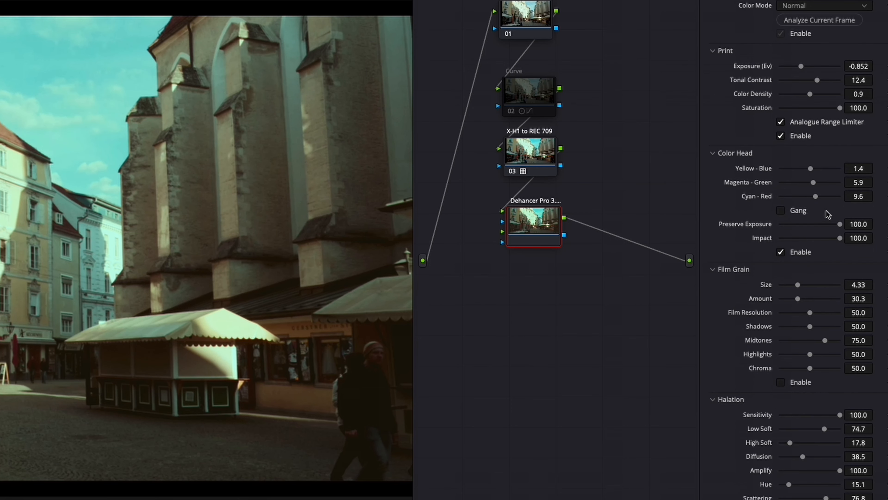
scroll(829, 215, "down", 8)
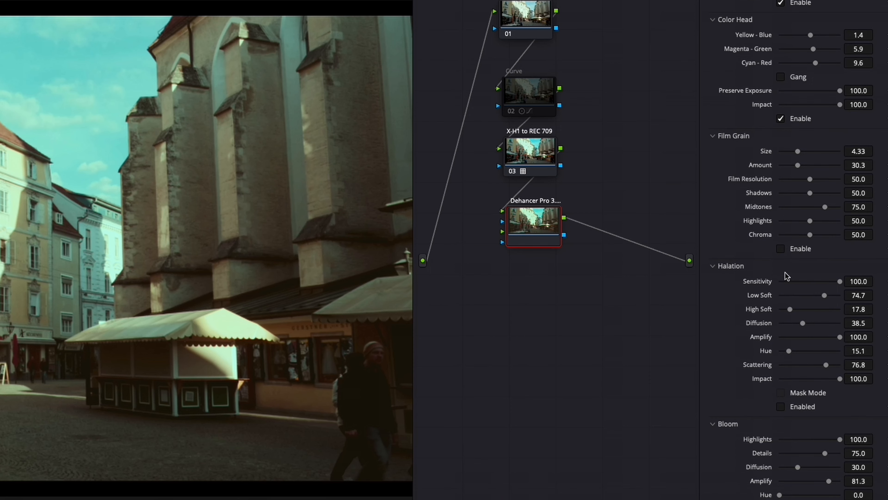
left_click(794, 250)
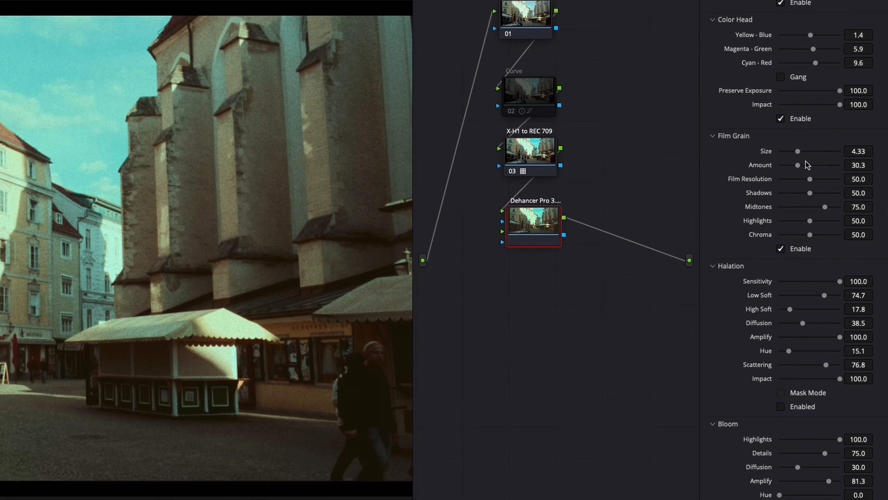
left_click_drag(798, 151, 780, 150)
left_click_drag(783, 152, 785, 152)
left_click(803, 251)
Step: Enable Halation in mask mode and lower its Amplify to 19.2
scroll(801, 278, "down", 4)
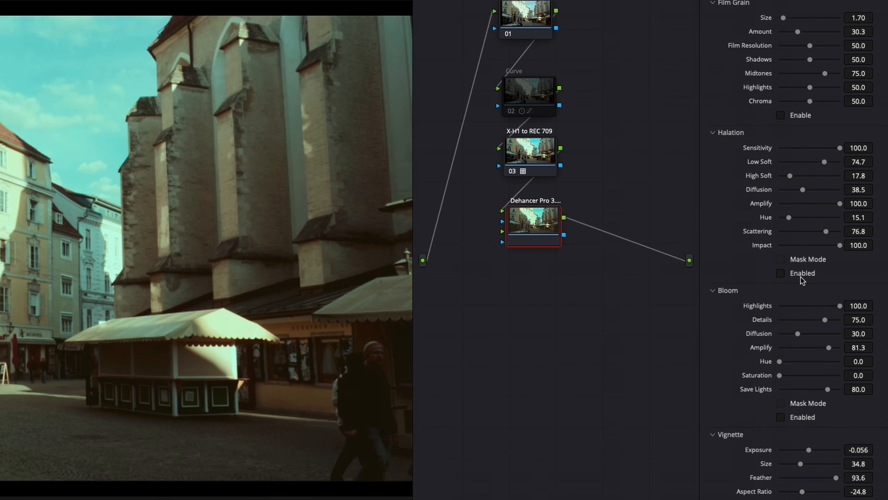
scroll(797, 290, "down", 6)
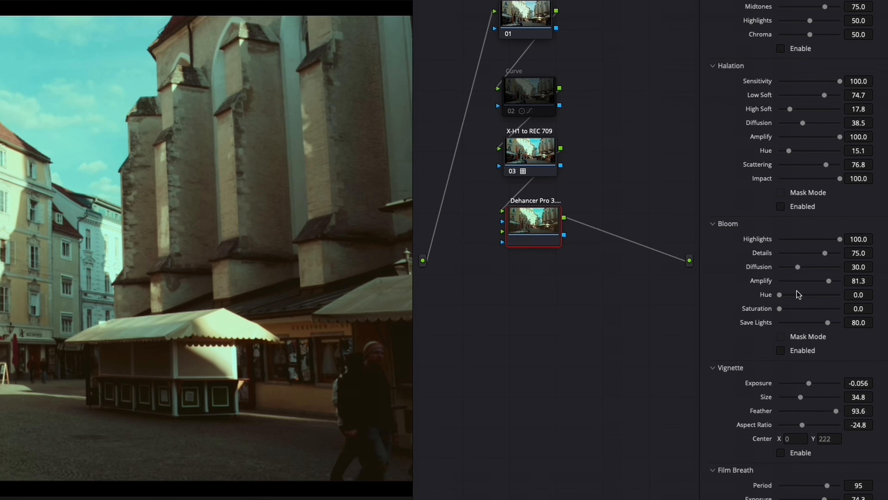
scroll(801, 296, "down", 1)
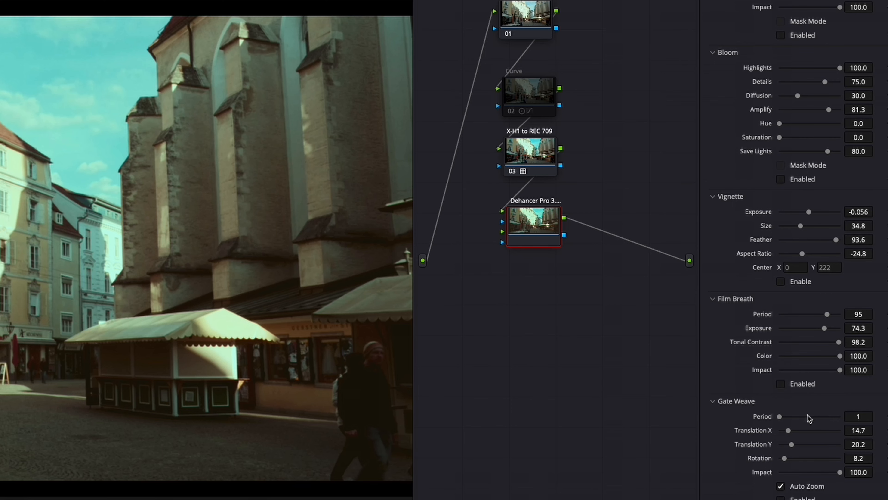
scroll(746, 95, "up", 2)
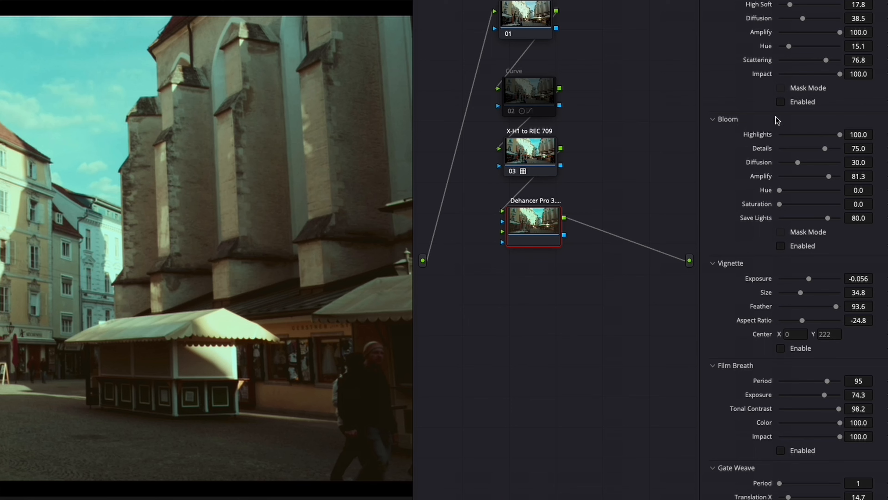
left_click(780, 102)
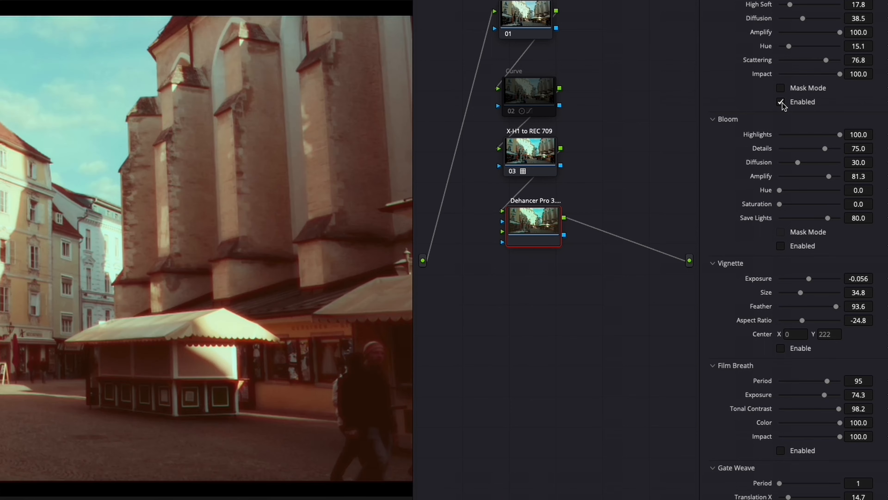
left_click(780, 89)
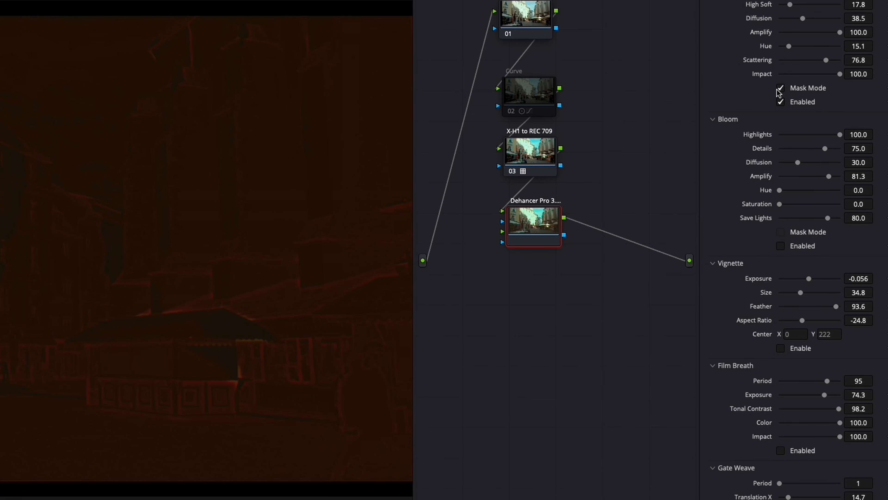
left_click_drag(839, 32, 786, 33)
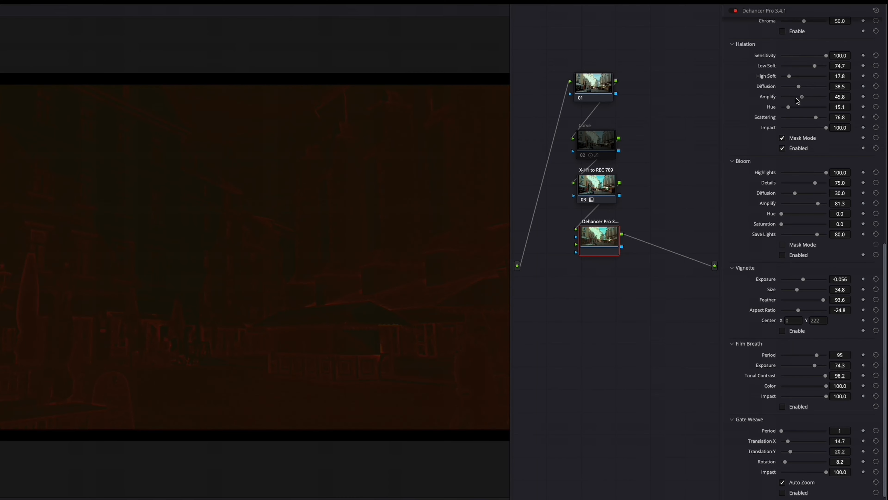
left_click_drag(787, 102, 793, 104)
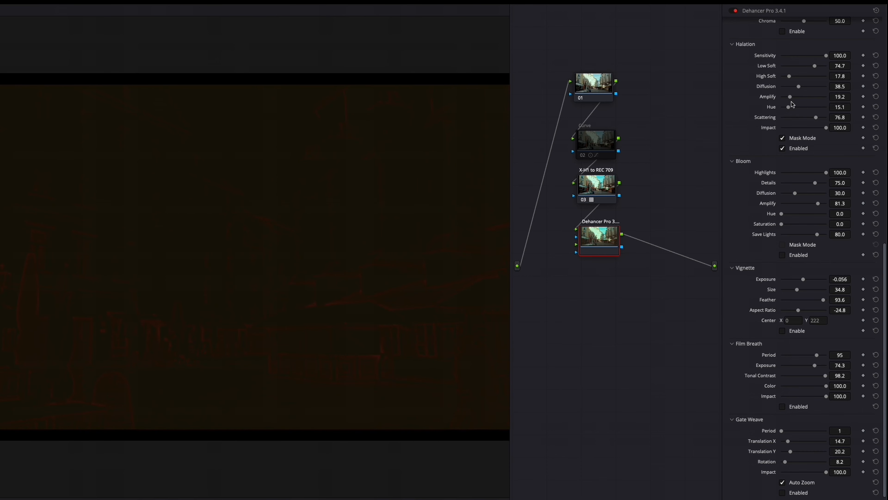
Step: Turn off Halation mask mode and disable Halation
left_click(782, 138)
left_click(782, 138)
left_click(782, 138)
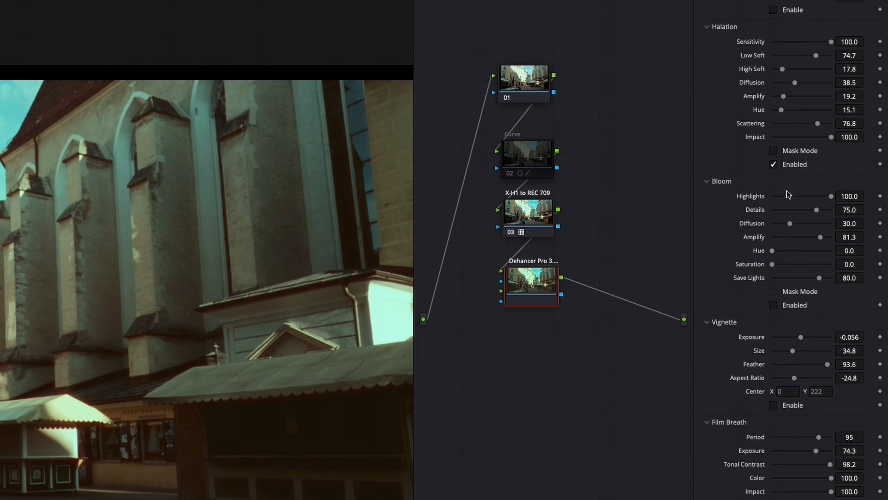
left_click(797, 147)
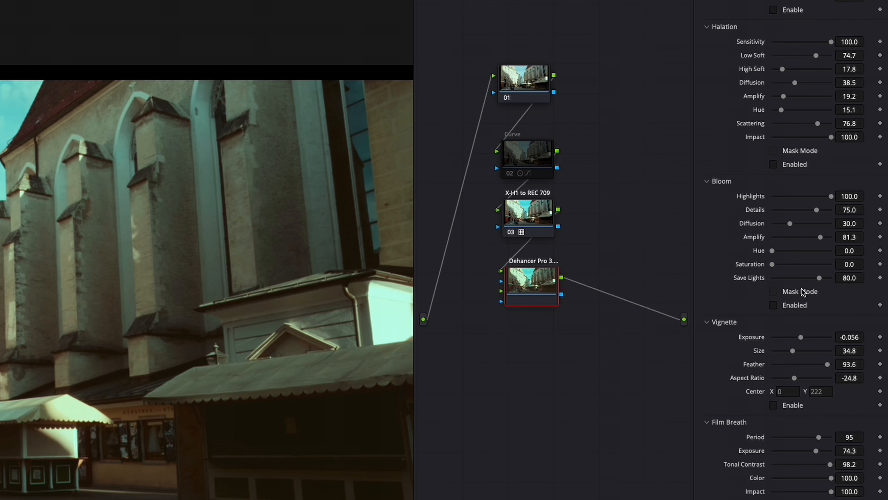
Step: Enable Bloom, preview it in mask mode, and set its Amplify to 25.7 with mask mode off
left_click(789, 303)
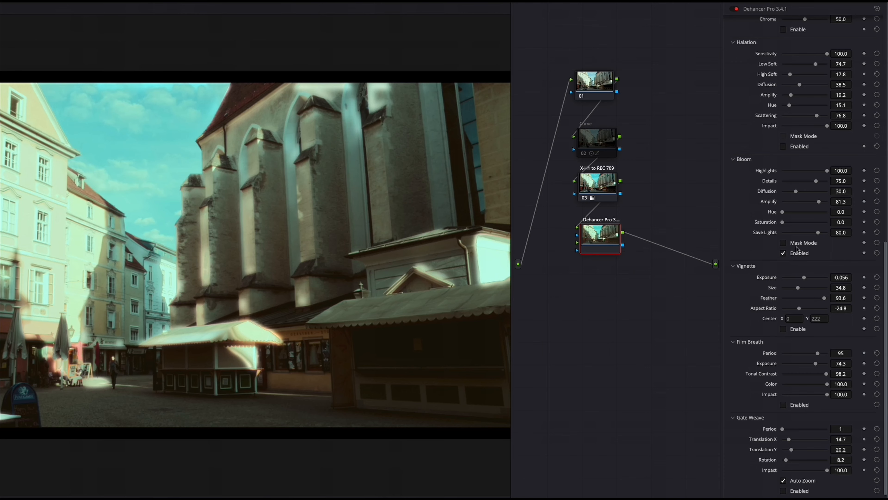
left_click(796, 243)
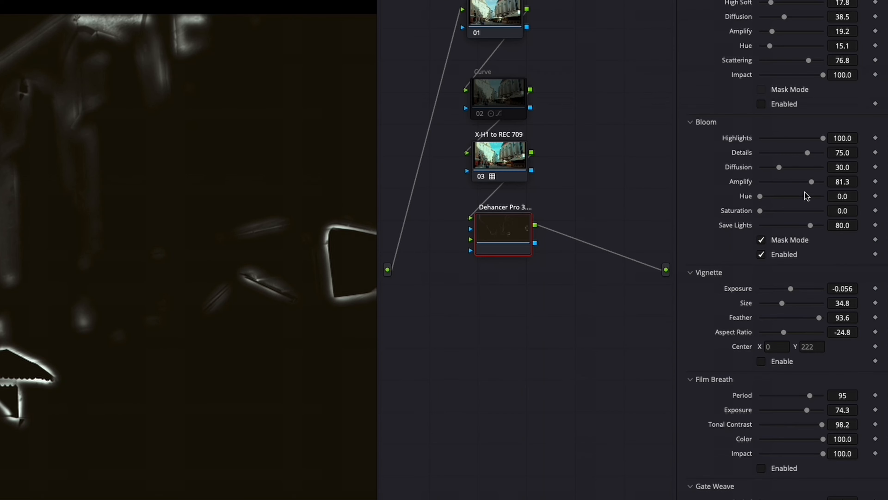
left_click_drag(810, 182, 776, 182)
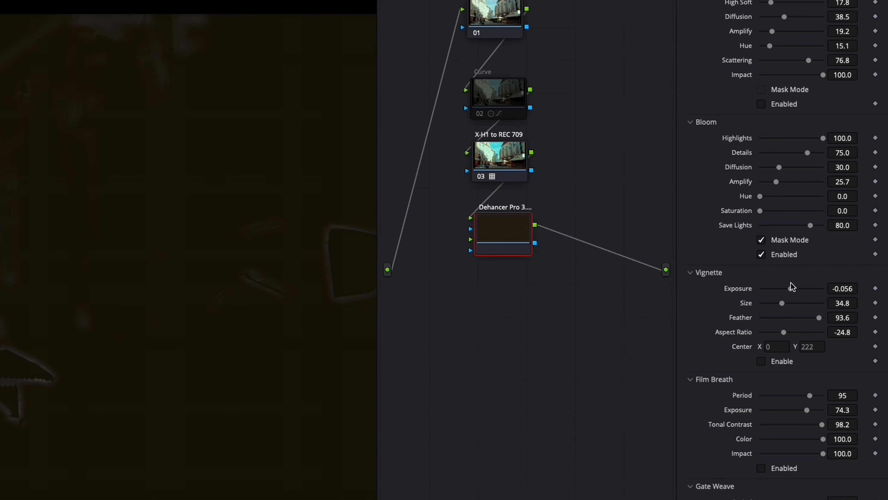
left_click(785, 240)
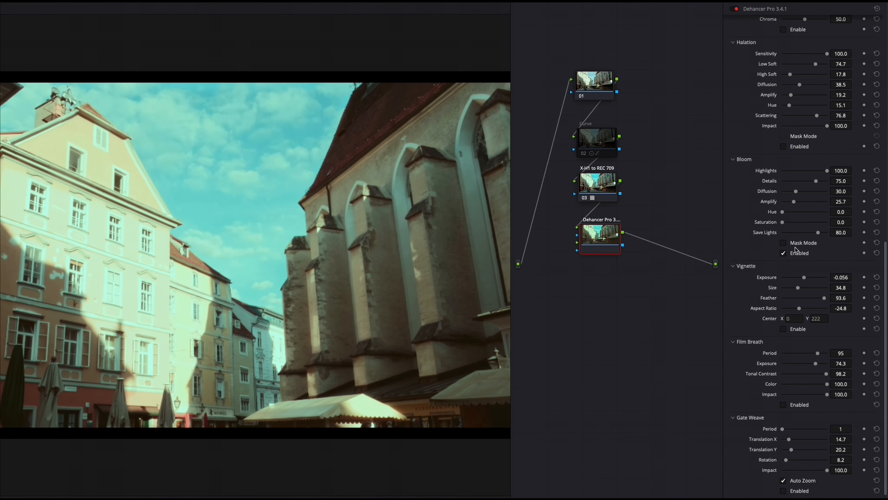
left_click(796, 246)
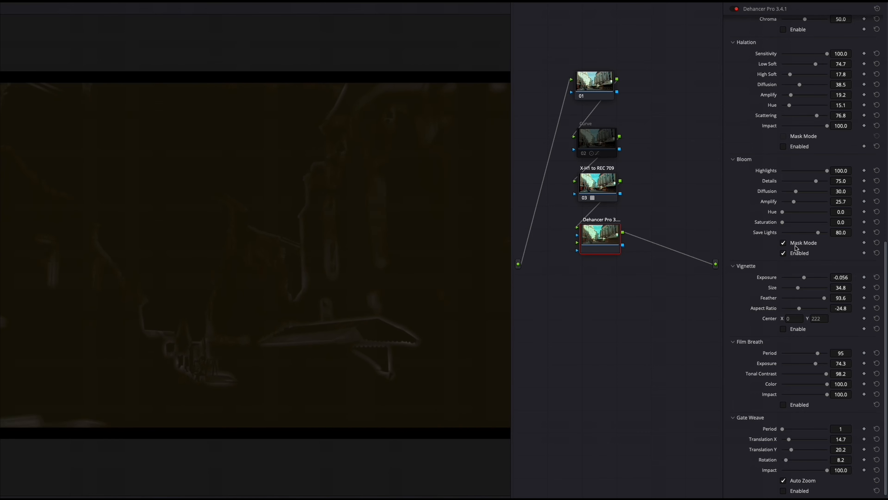
left_click(796, 247)
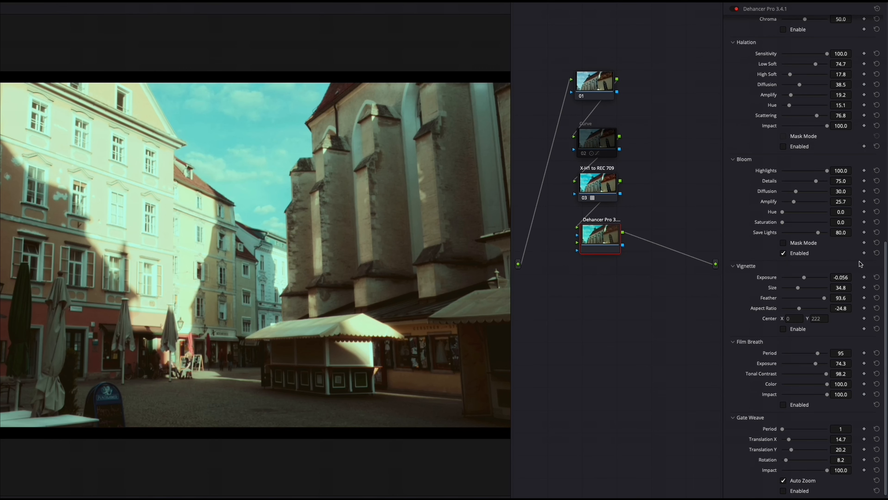
Step: Review the remaining Dehancer settings from Film through Film Breath and Gate Weave
scroll(824, 265, "down", 3)
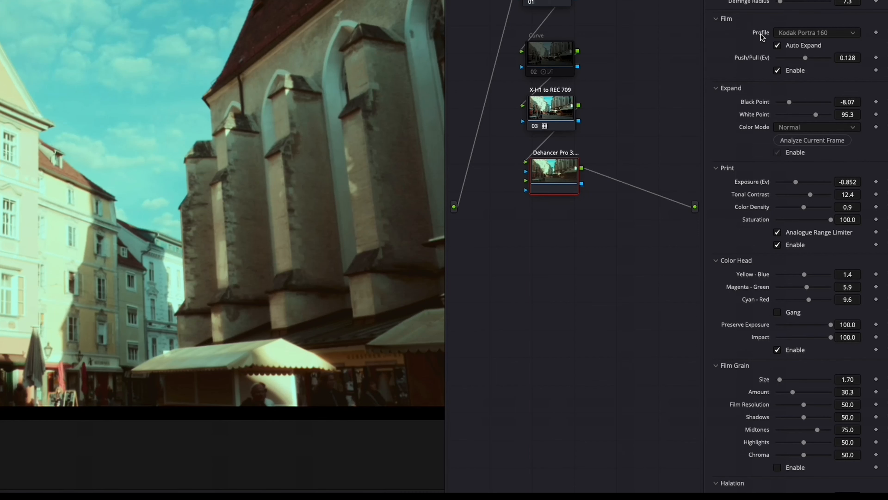
left_click(779, 33)
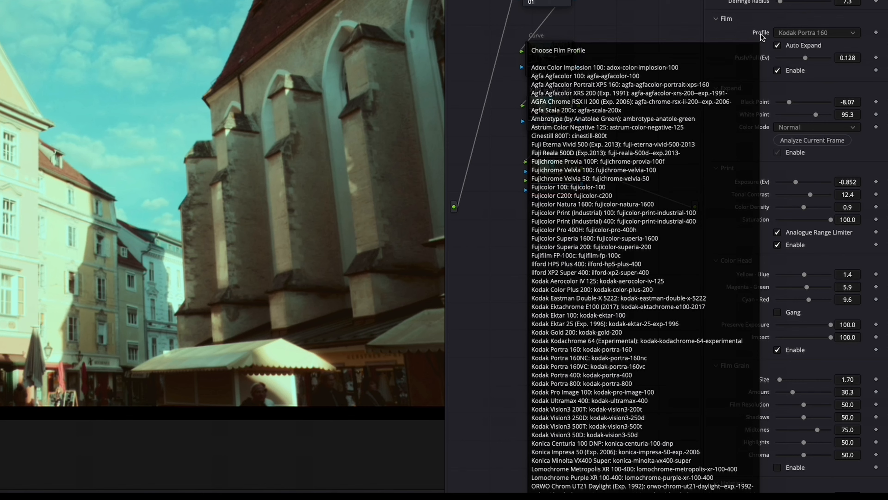
left_click(823, 21)
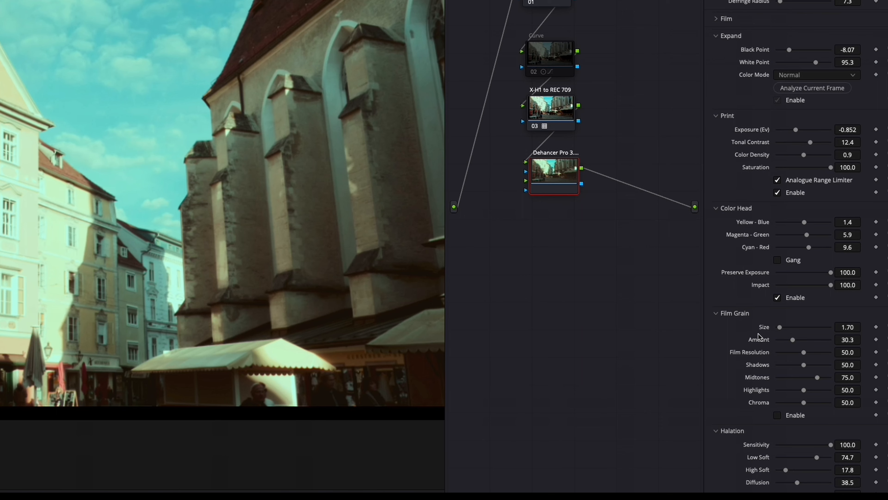
scroll(759, 336, "down", 10)
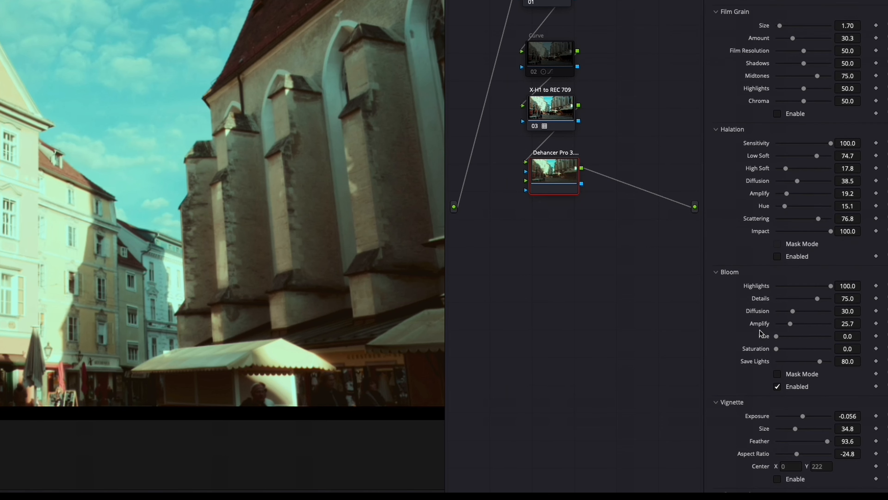
scroll(762, 330, "down", 5)
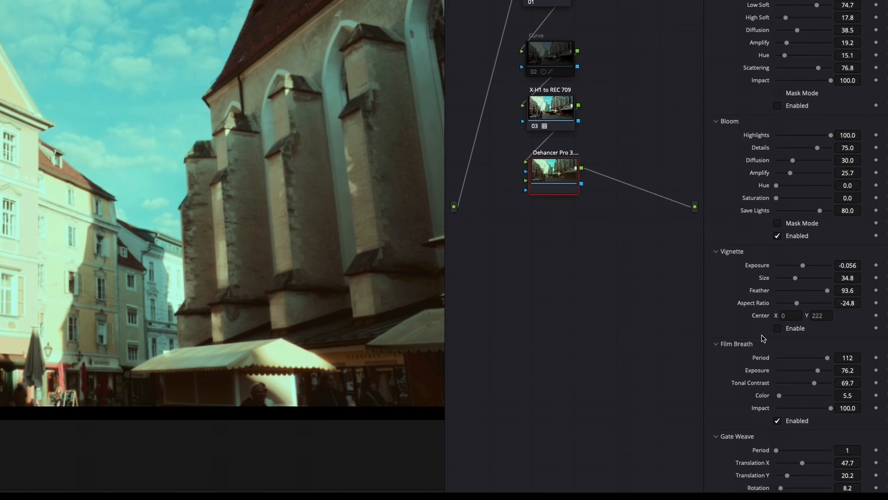
scroll(788, 369, "down", 2)
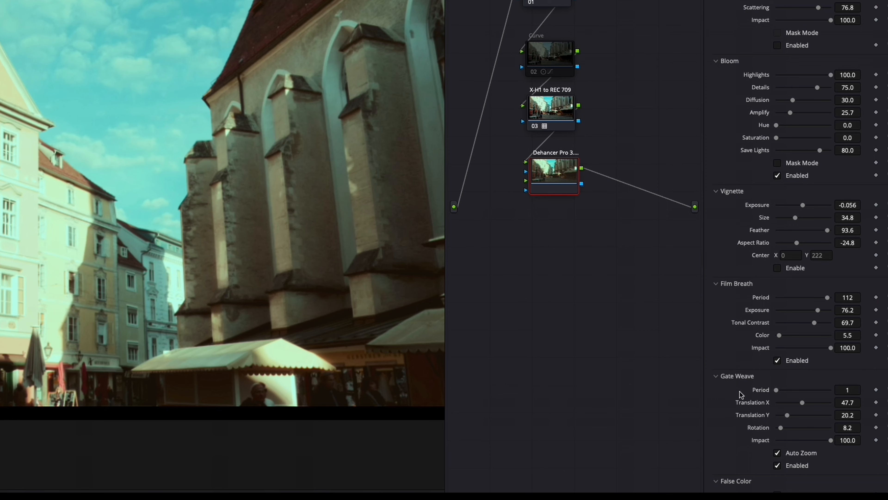
scroll(740, 394, "down", 1)
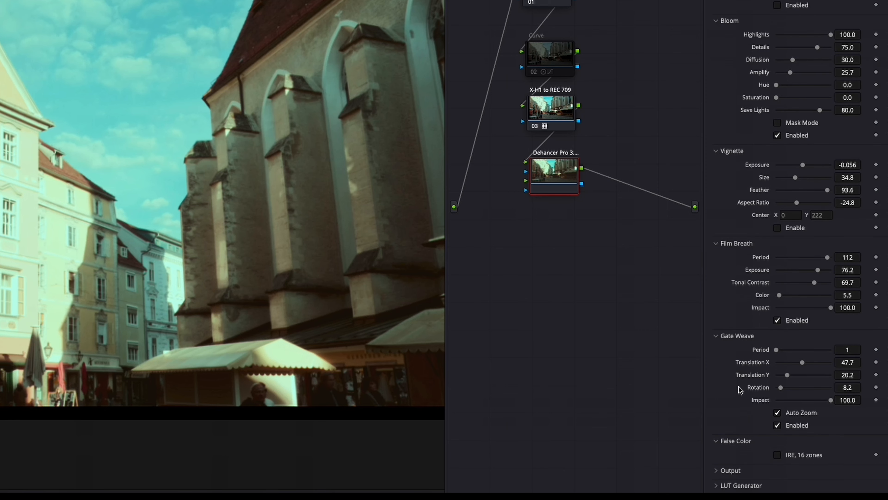